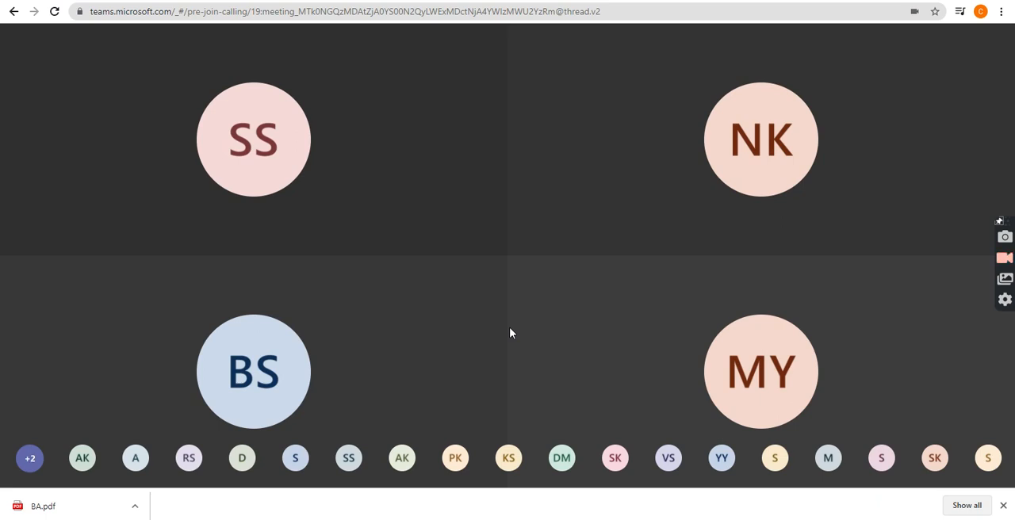
# Unmute the meeting microphone and mute it again.
pyautogui.moveTo(423, 421)
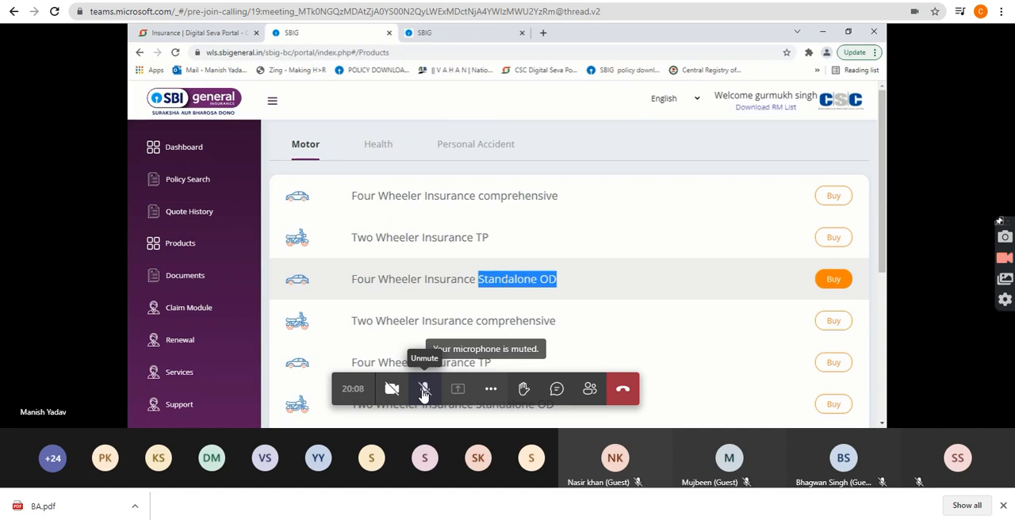
pyautogui.click(508, 281)
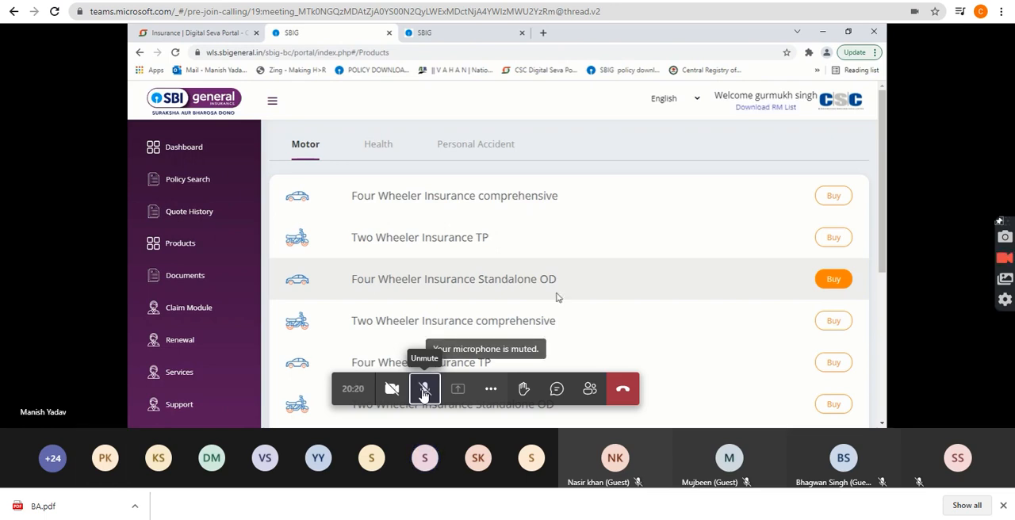
pyautogui.click(424, 390)
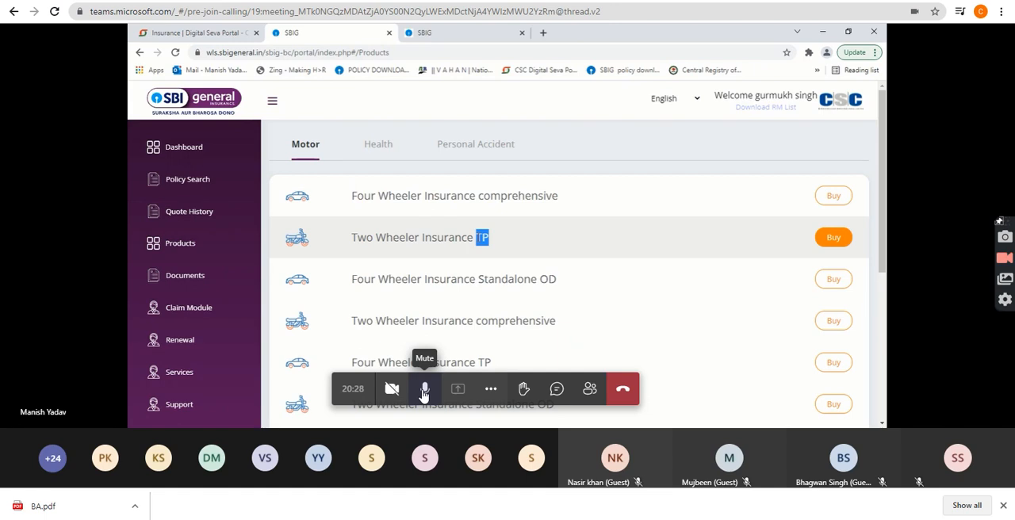
pyautogui.click(424, 389)
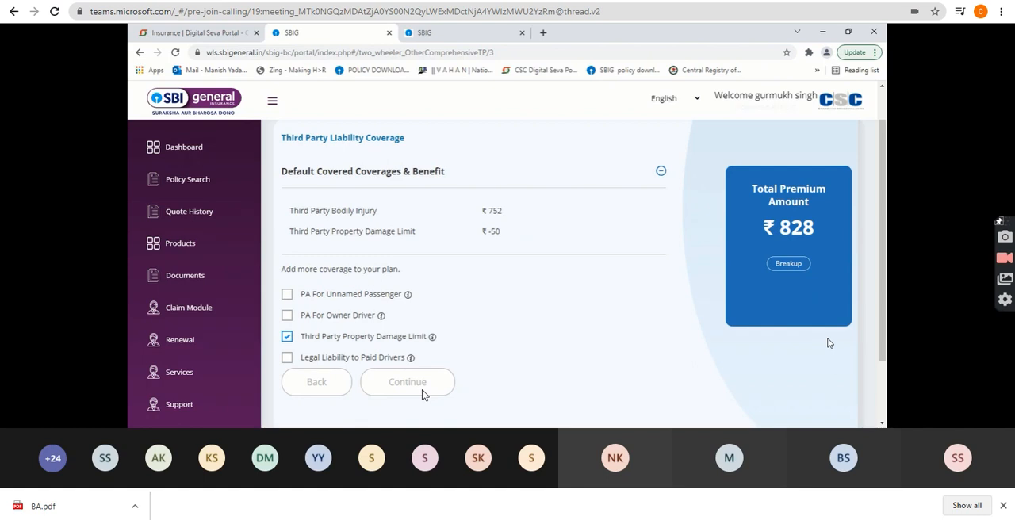
# Proceed with the selected third-party coverage and verify the vehicle with the last five digits of its chassis number.
pyautogui.click(423, 388)
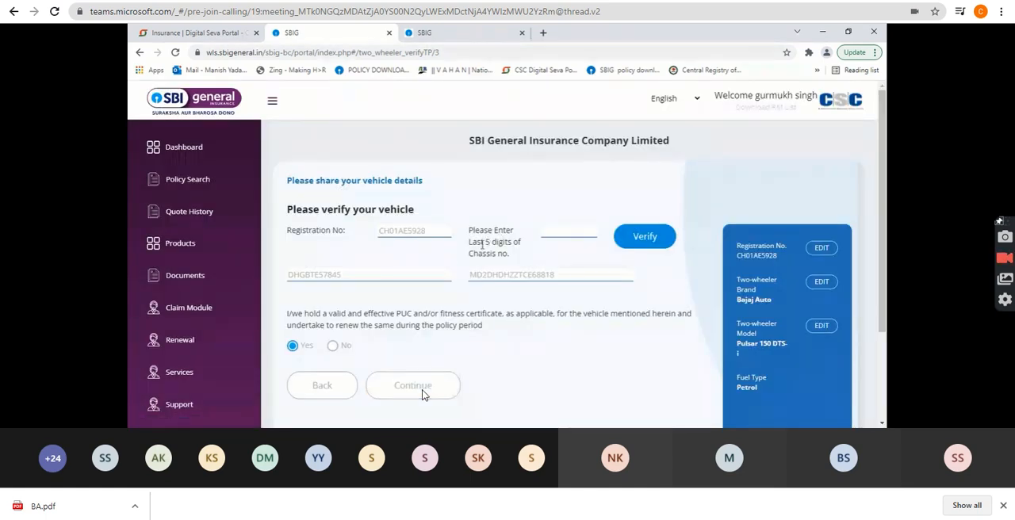
pyautogui.click(575, 231)
pyautogui.write('68818')
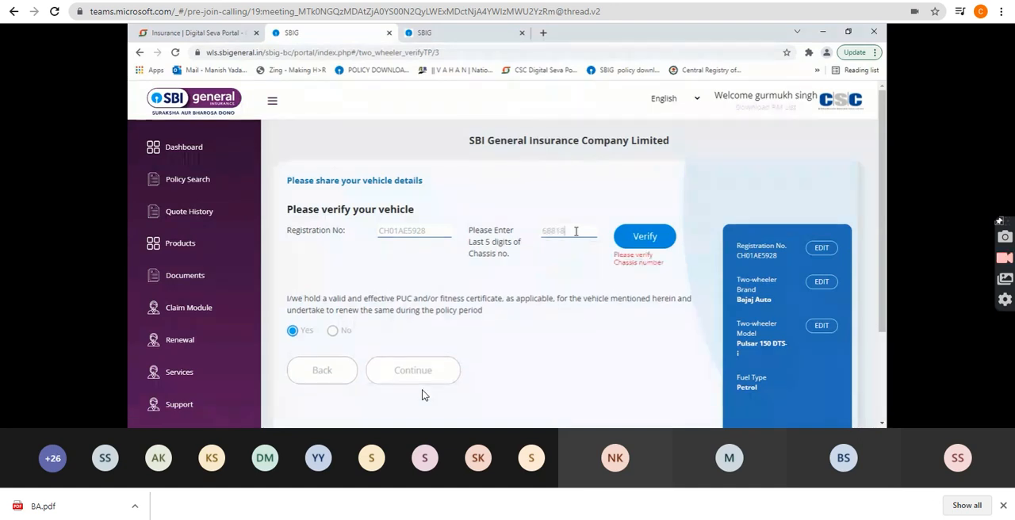
pyautogui.click(644, 237)
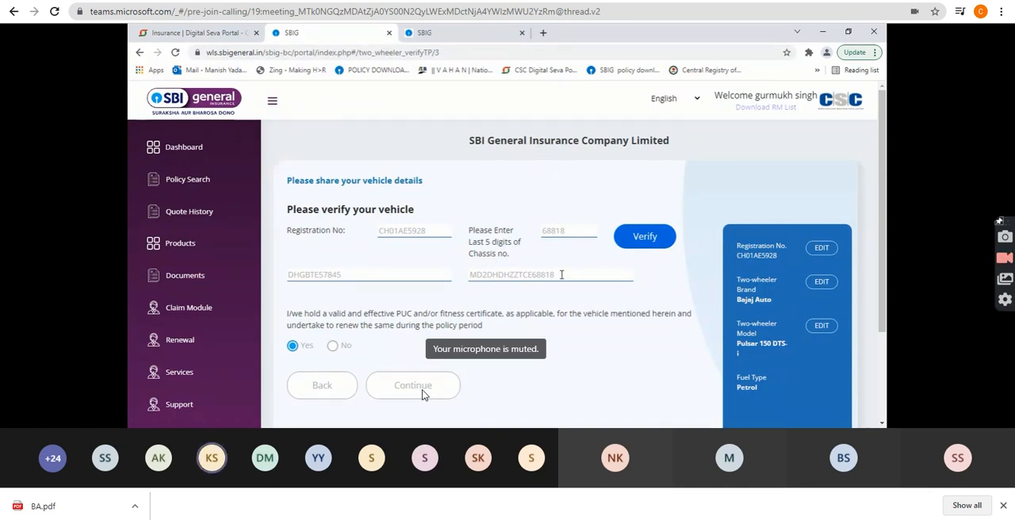
# Retype the end of the full chassis number to match the verified digits and submit the vehicle details with the PUC declaration at Yes.
pyautogui.press('BackSpace')
pyautogui.press('BackSpace')
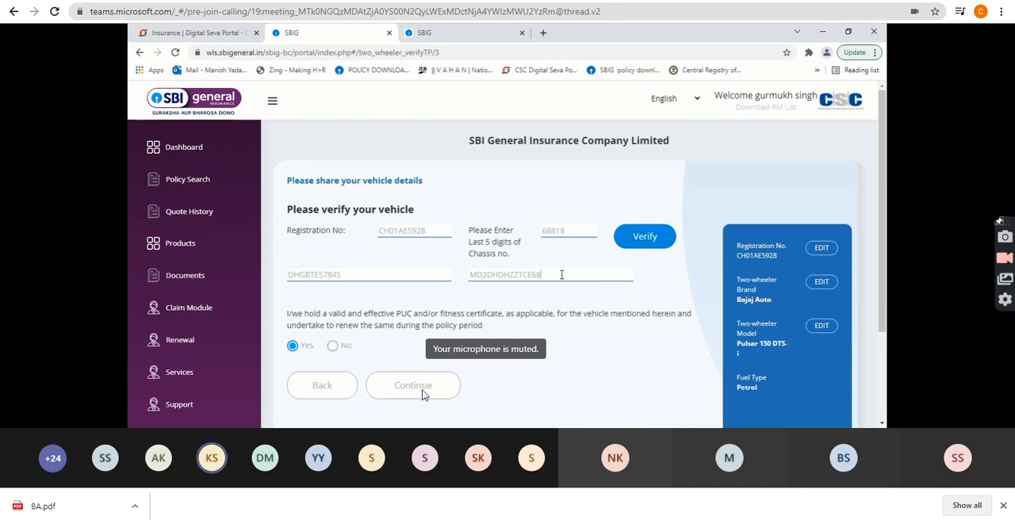
pyautogui.write('8818')
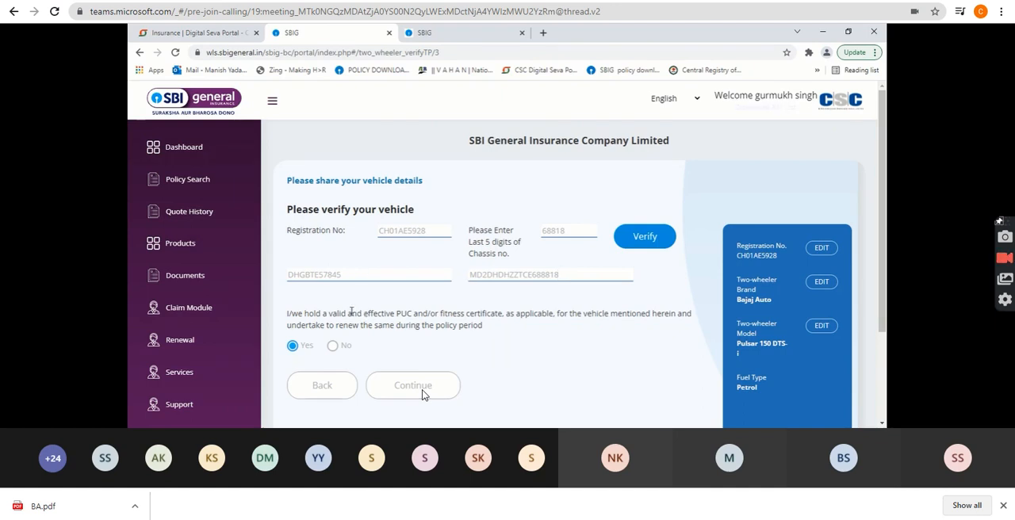
pyautogui.doubleClick(405, 314)
pyautogui.click(406, 314)
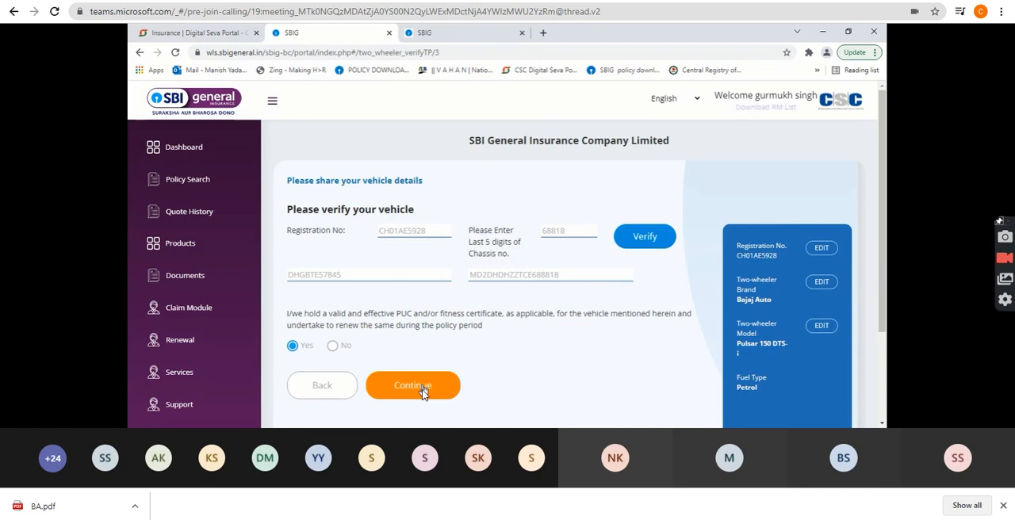
pyautogui.click(422, 393)
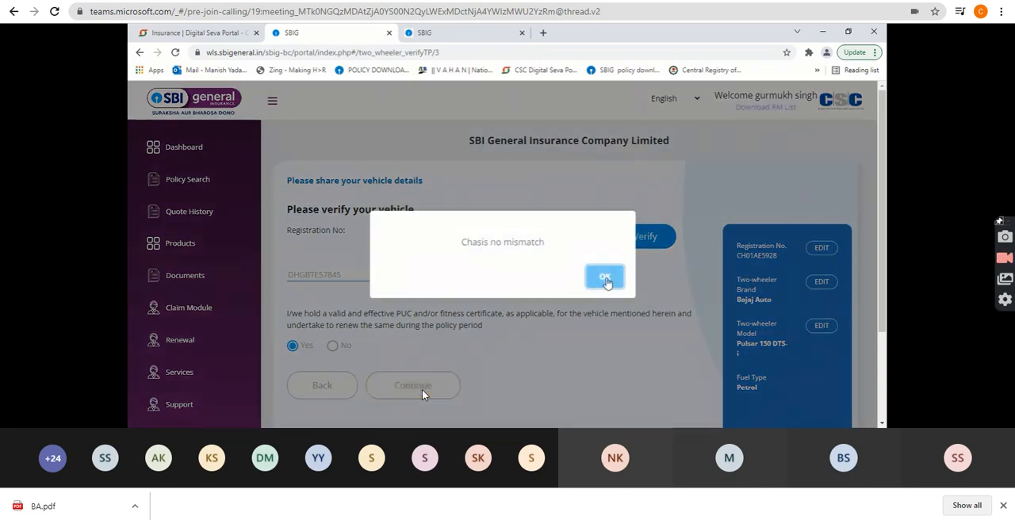
pyautogui.click(605, 280)
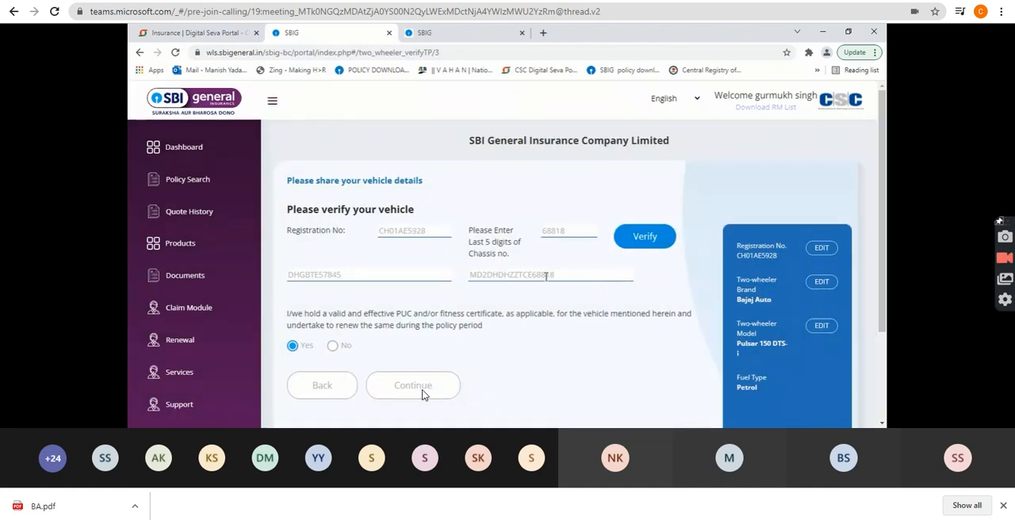
pyautogui.click(438, 391)
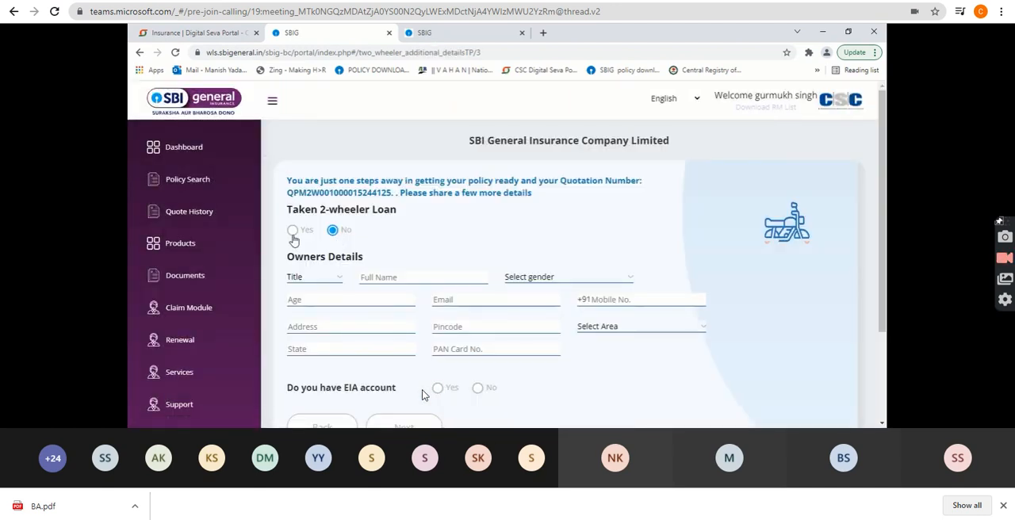
# Set the two-wheeler loan to No and enter the owner's title as Mr, the full name, and the gender as Male.
pyautogui.click(292, 235)
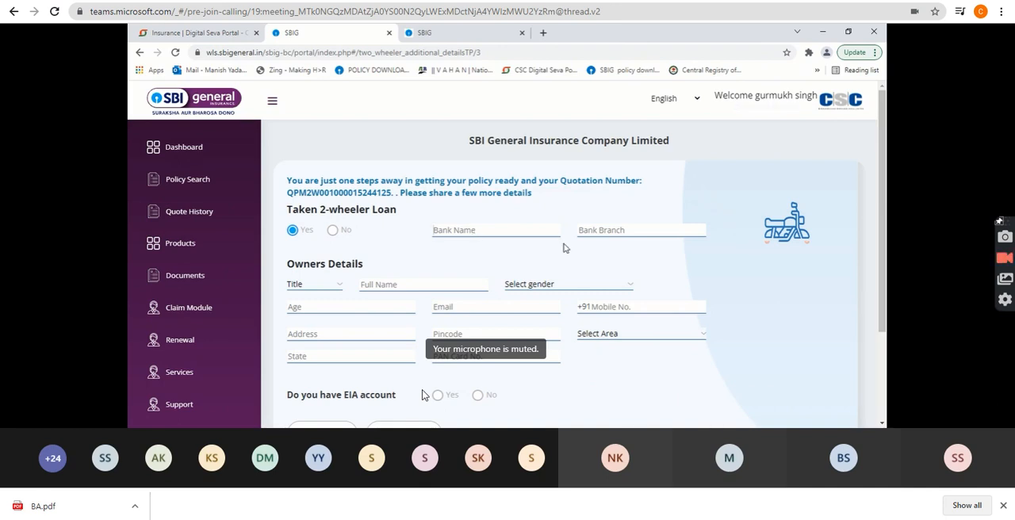
pyautogui.click(333, 232)
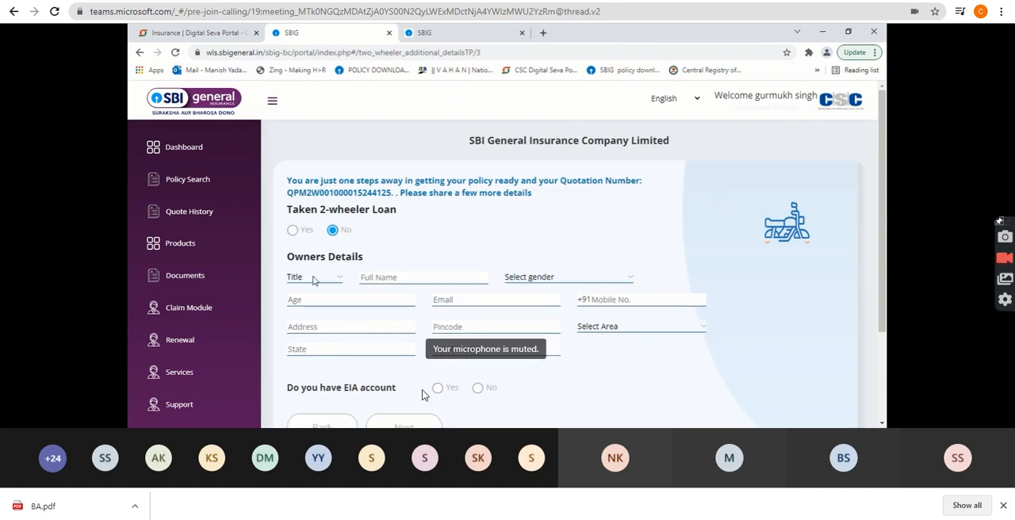
pyautogui.click(308, 303)
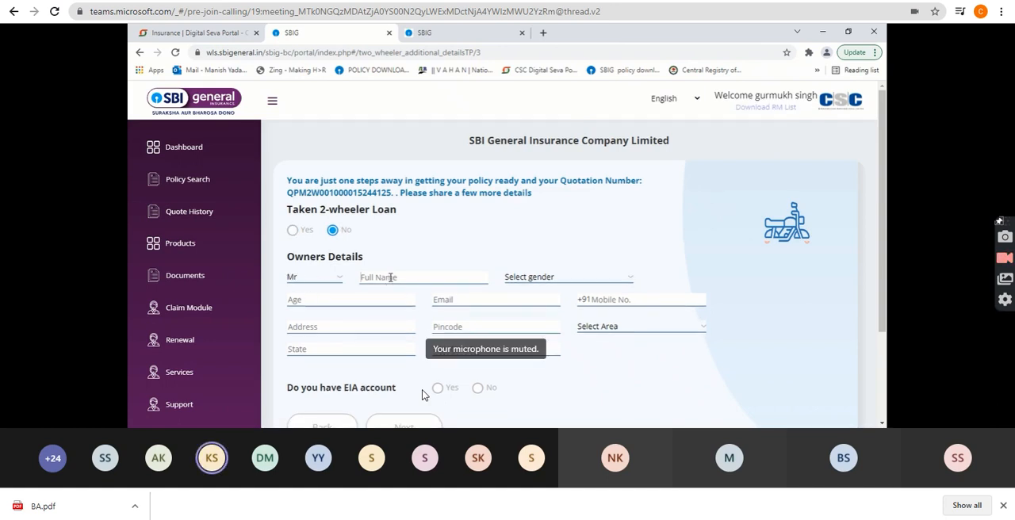
pyautogui.click(390, 277)
pyautogui.write('anil')
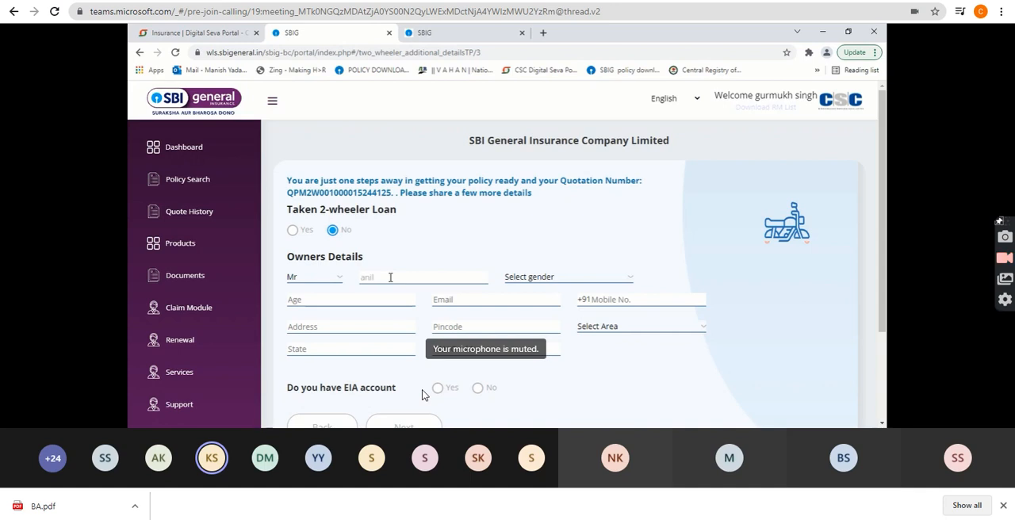
pyautogui.press('Tab')
pyautogui.press('m')
pyautogui.press('Tab')
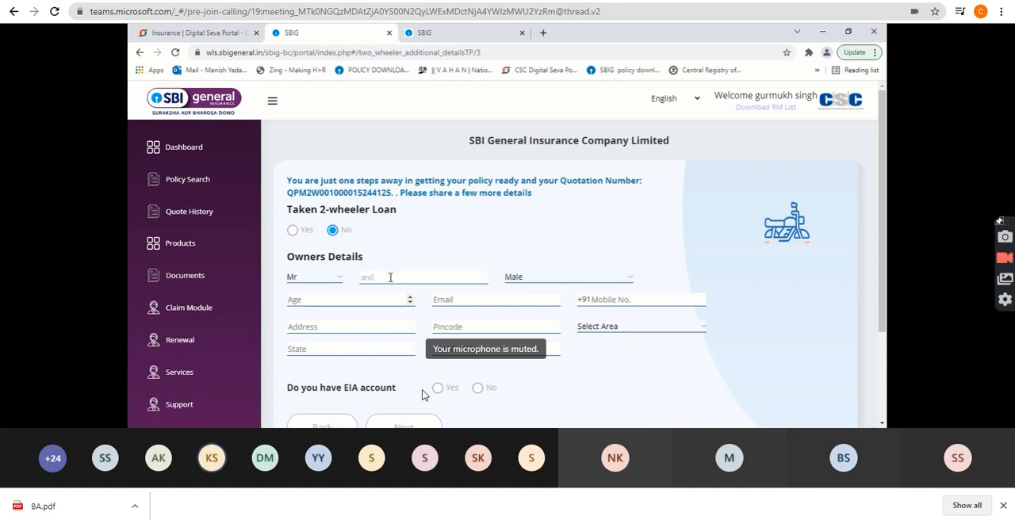
# Enter the owner's age as 36 and fill in the owner's e-mail and mobile number.
pyautogui.press('Tab')
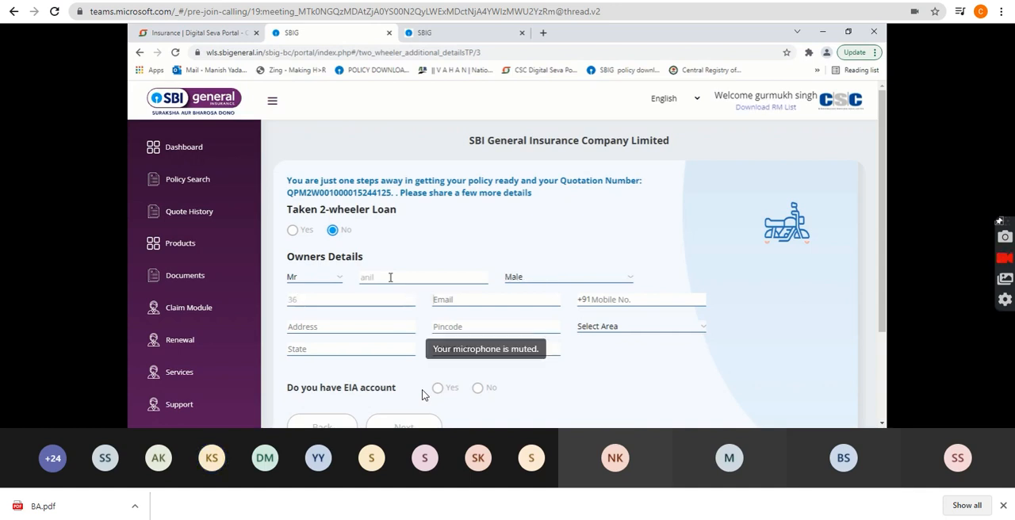
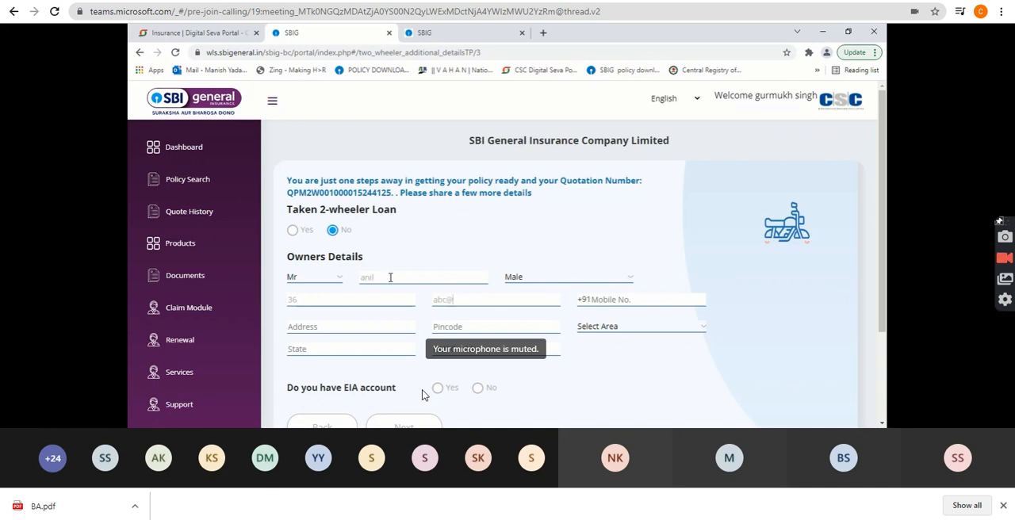
pyautogui.press('Tab')
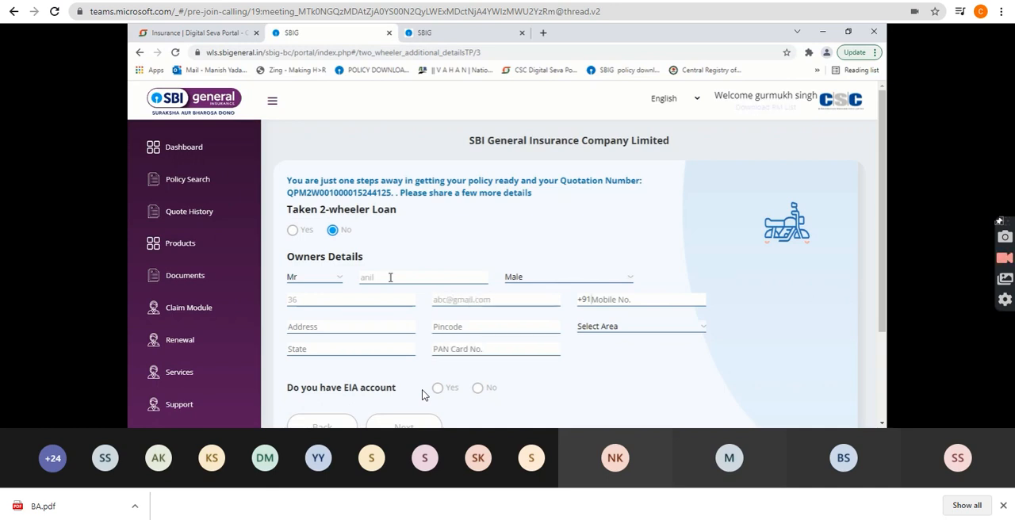
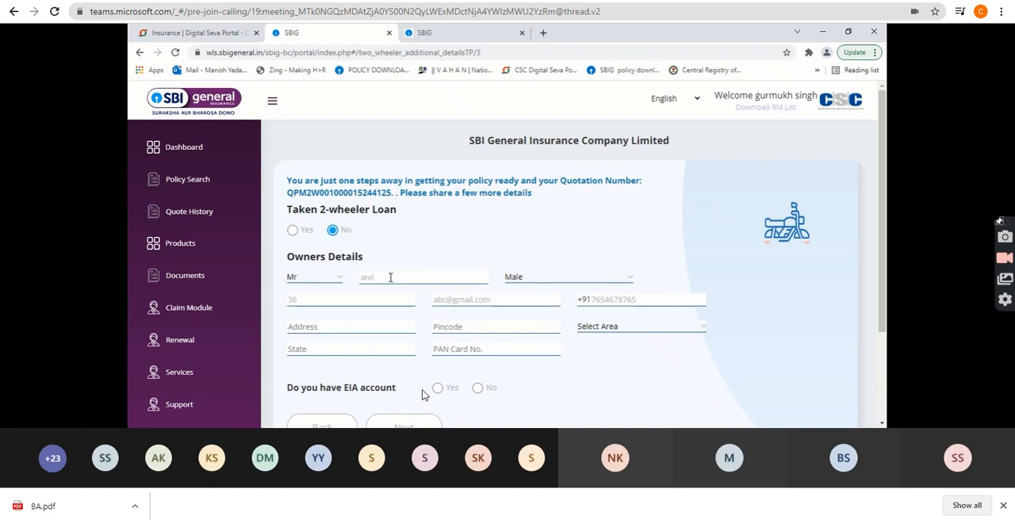
# Fill in the owner's address and pincode.
pyautogui.click(322, 328)
pyautogui.write('abc')
pyautogui.press('Tab')
pyautogui.write('1')
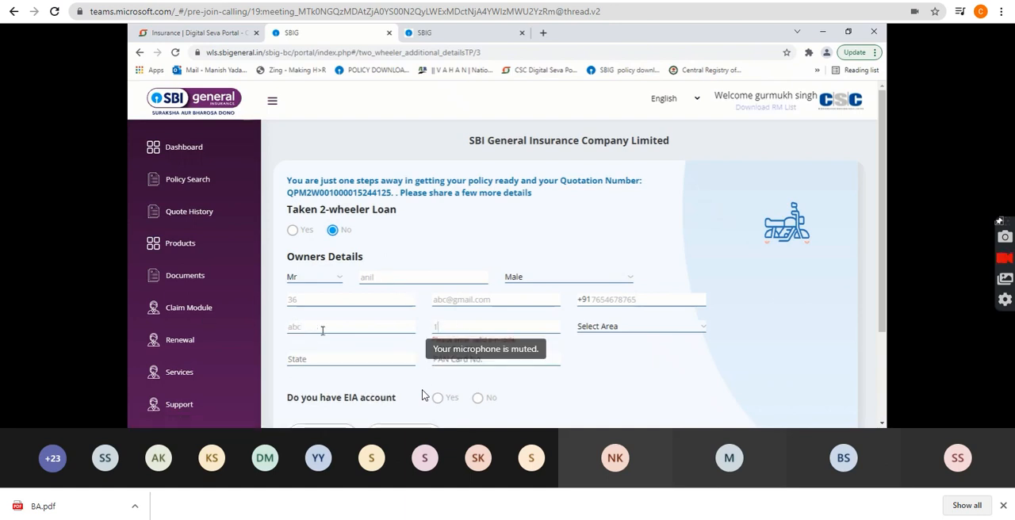
pyautogui.write('34')
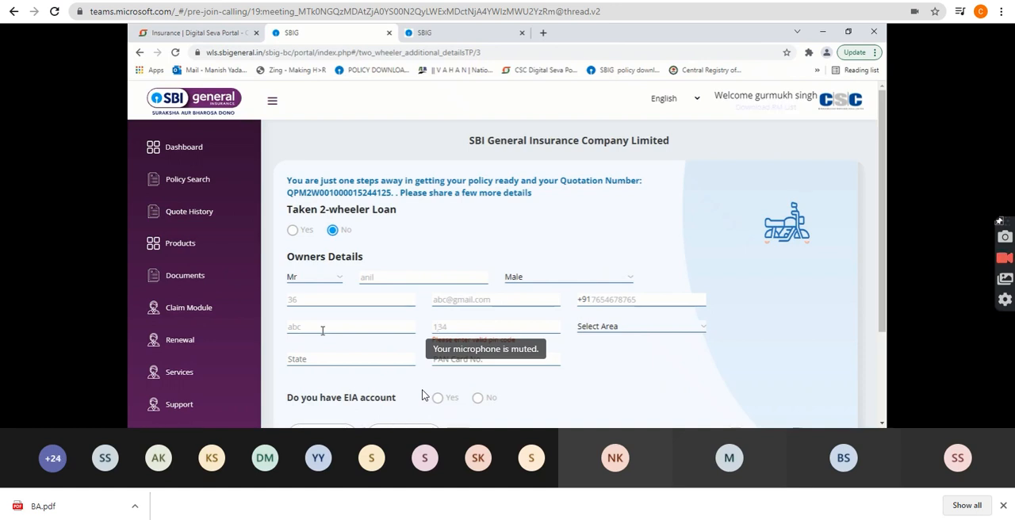
pyautogui.write('105')
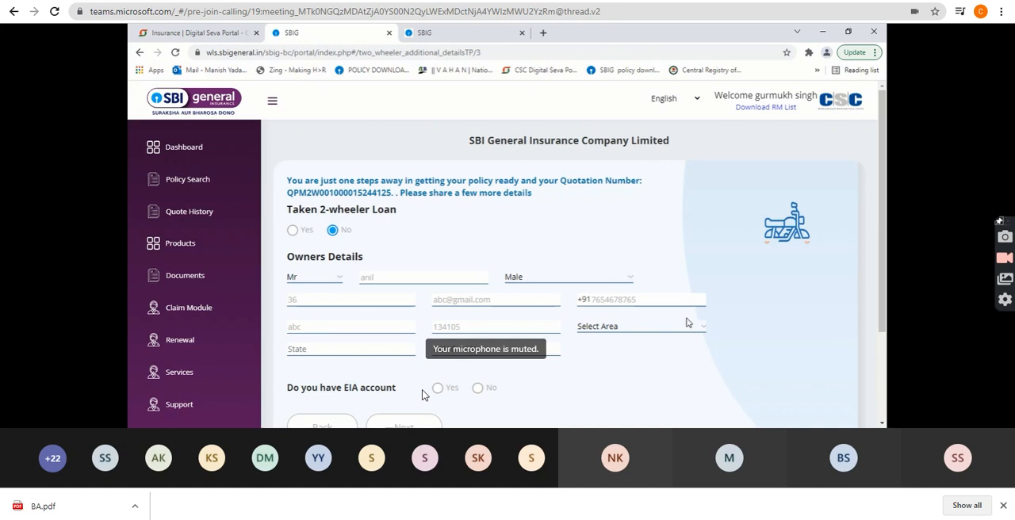
# Replace the last digits of the owner's pincode and select the matching area.
pyautogui.click(476, 325)
pyautogui.press('BackSpace')
pyautogui.press('BackSpace')
pyautogui.press('BackSpace')
pyautogui.write('205')
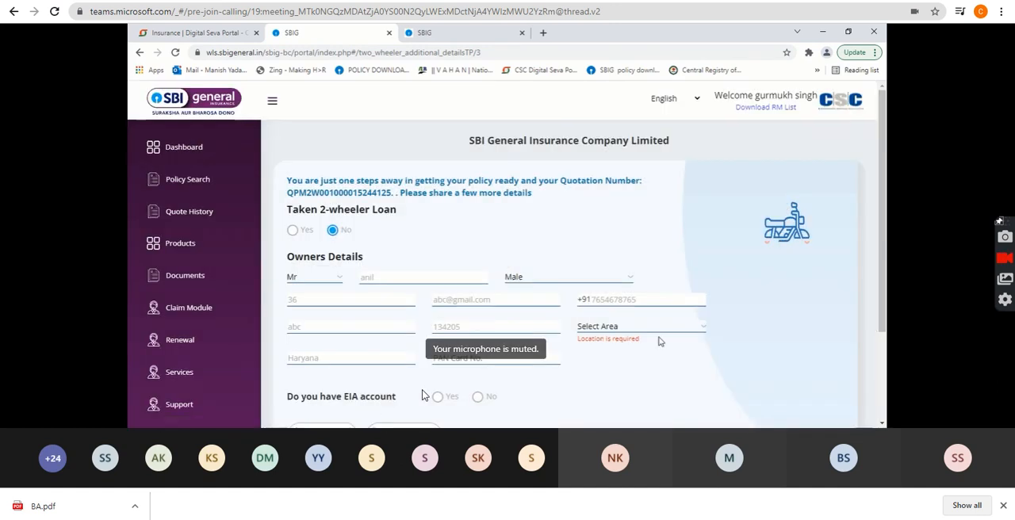
pyautogui.click(633, 330)
pyautogui.click(622, 349)
# Answer No to having an EIA account and to creating one, and proceed to the policy premium summary.
pyautogui.moveTo(883, 300); pyautogui.dragTo(885, 356)
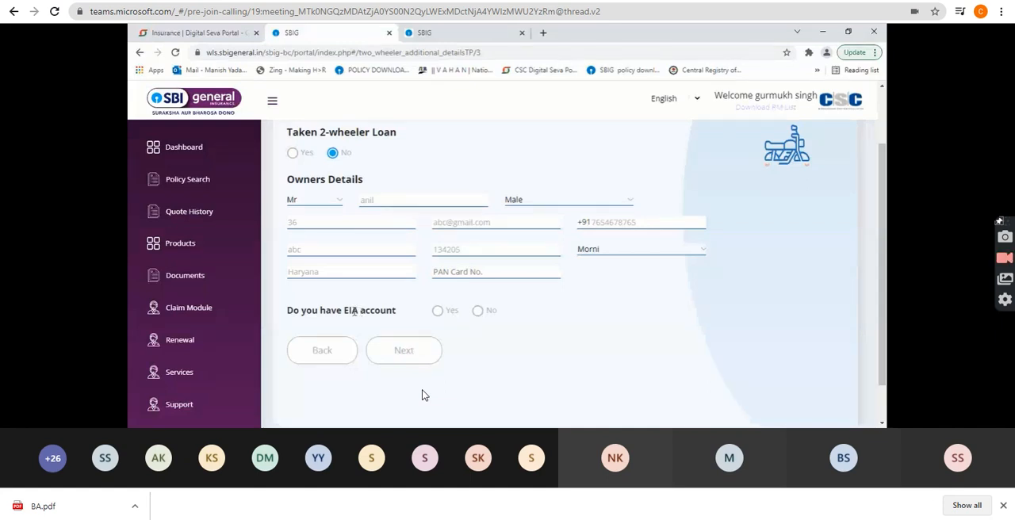
pyautogui.doubleClick(357, 311)
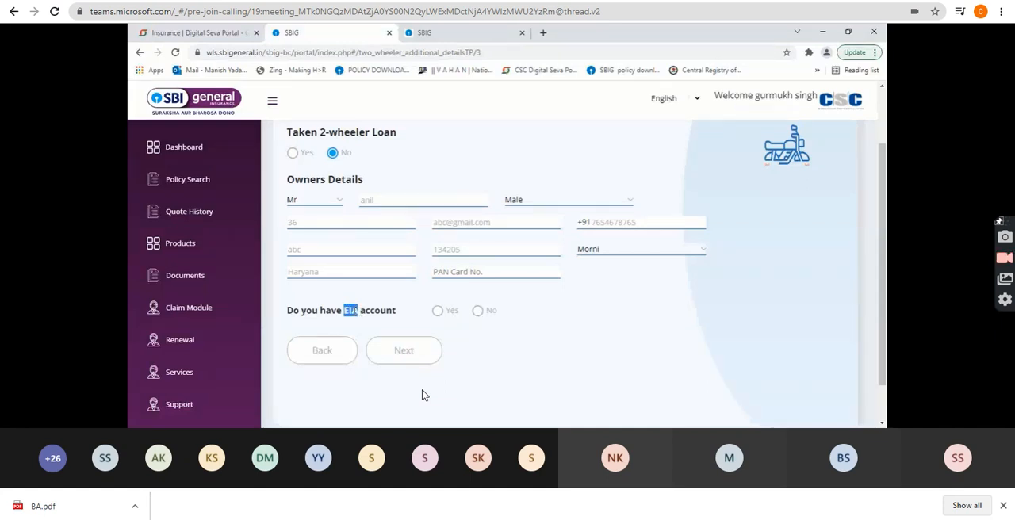
pyautogui.click(478, 311)
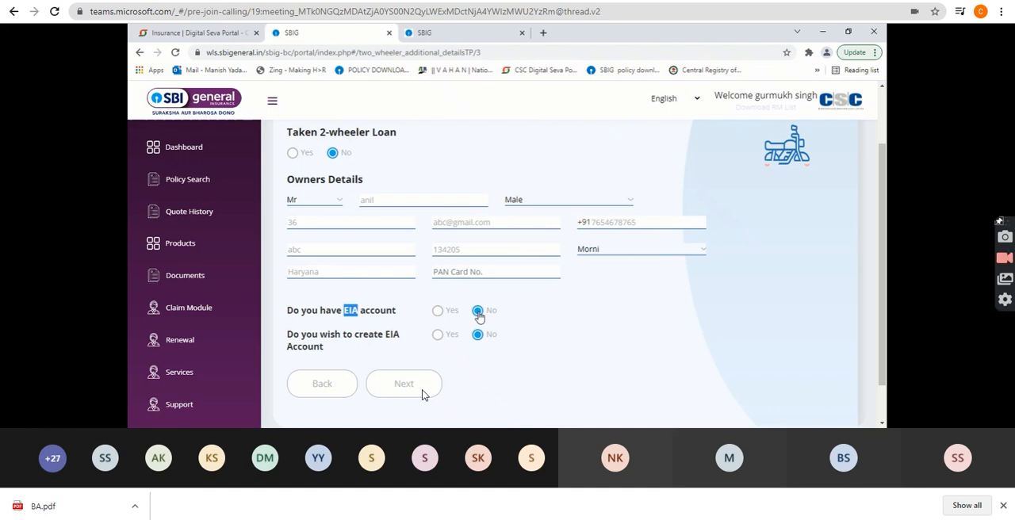
pyautogui.click(479, 314)
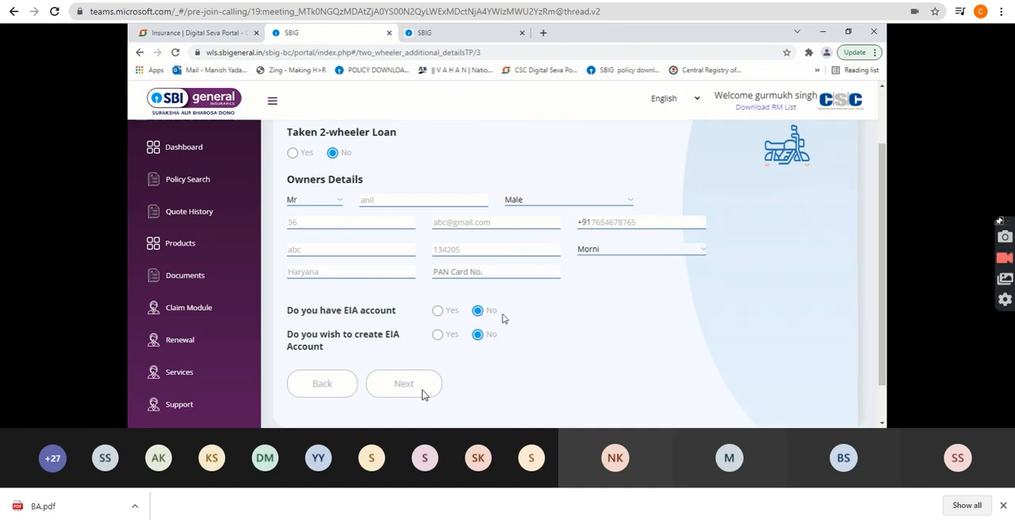
pyautogui.click(437, 311)
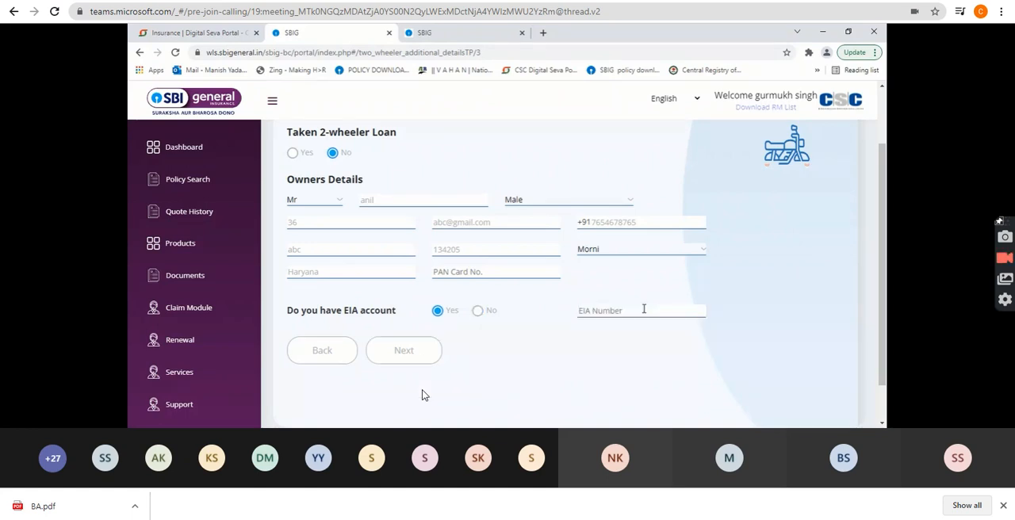
pyautogui.click(477, 312)
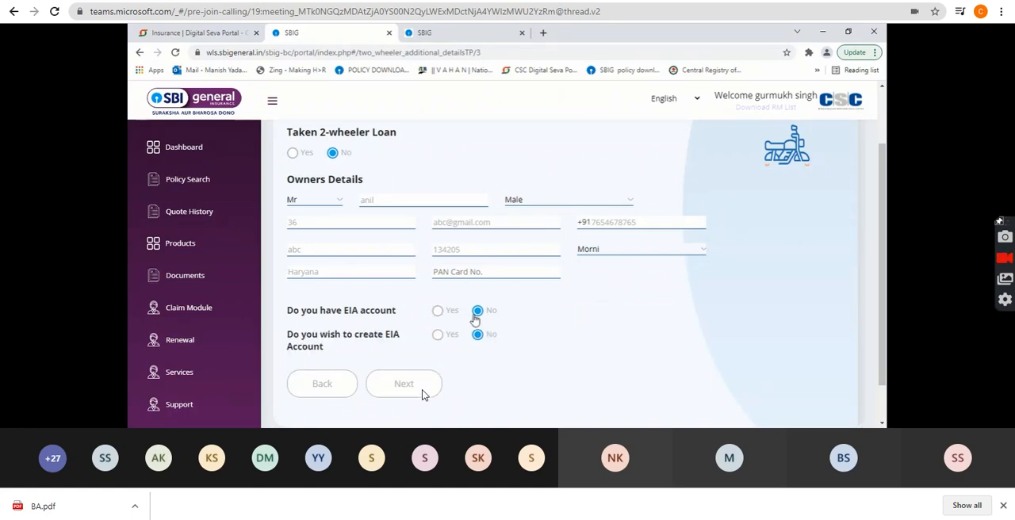
pyautogui.click(422, 394)
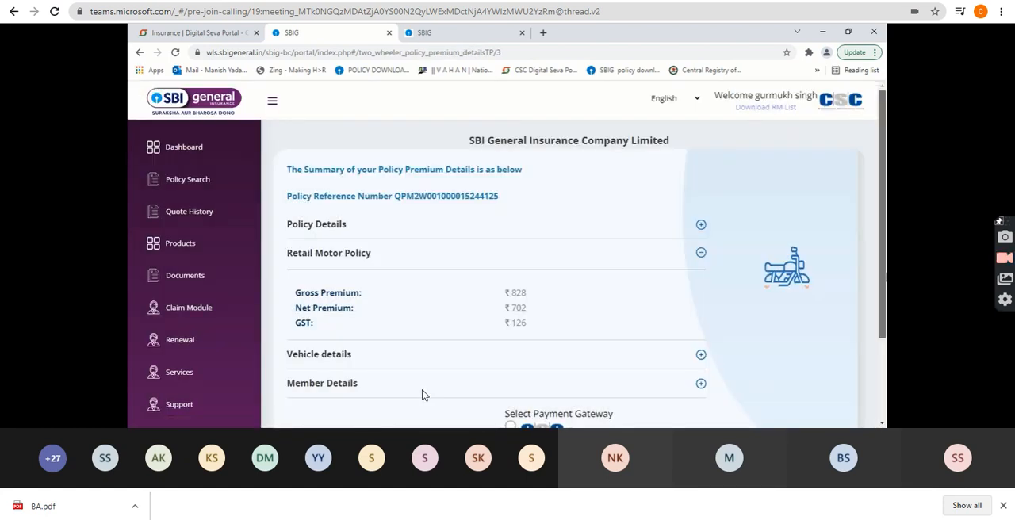
# Expand the policy details in the premium summary, and view the CSC wallet payment page before returning to the summary.
pyautogui.click(698, 226)
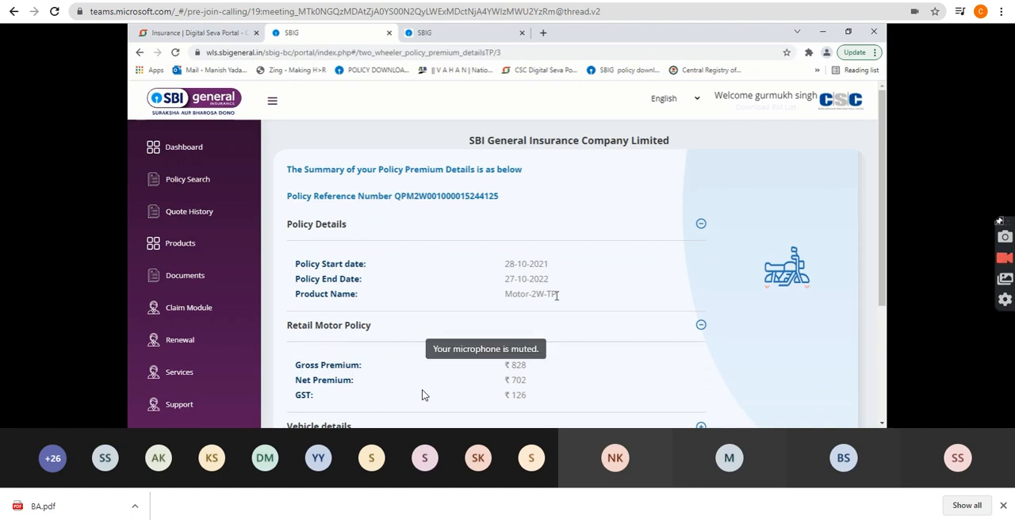
pyautogui.scroll(-10, 422, 394)
pyautogui.click(414, 381)
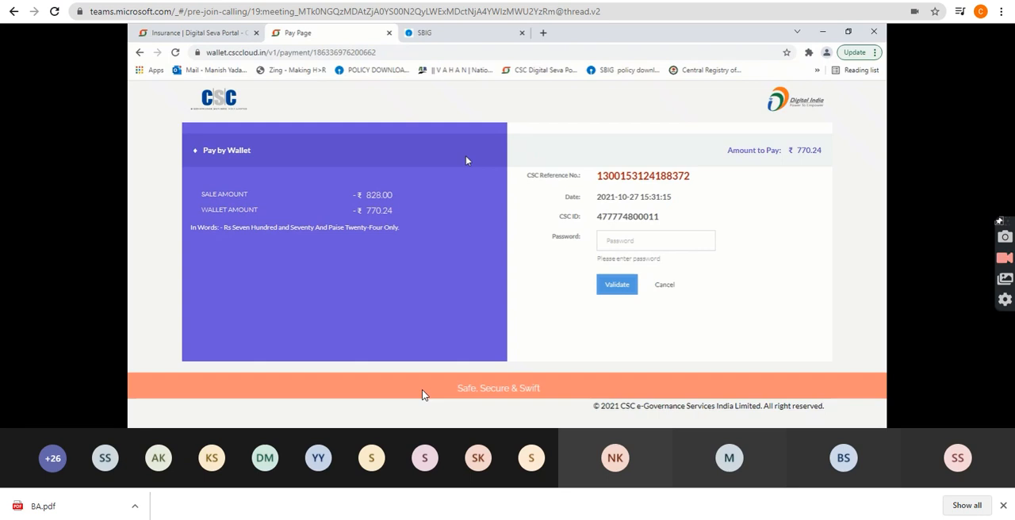
pyautogui.click(139, 52)
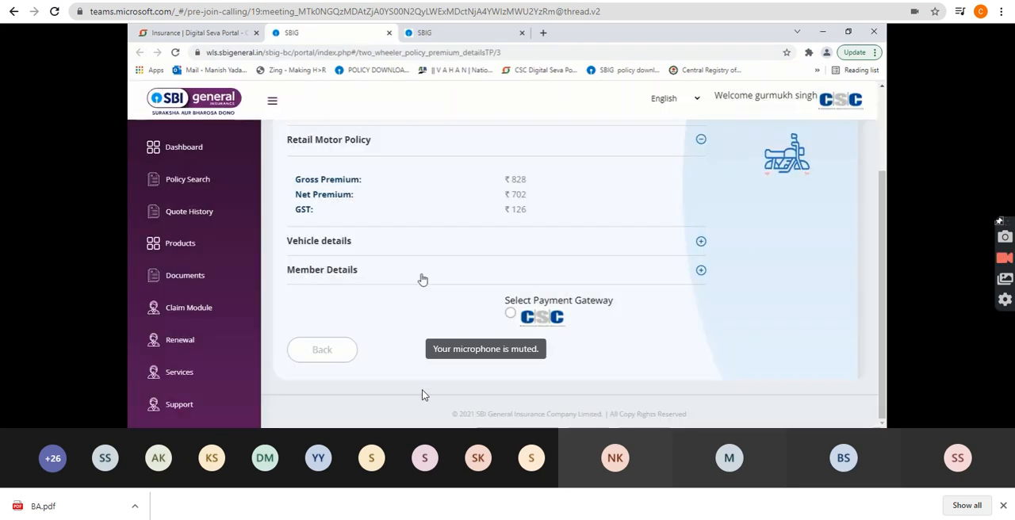
# Check the Motor Comprehensive services on the Digital Seva portal and return to the SBI General portal.
pyautogui.click(198, 33)
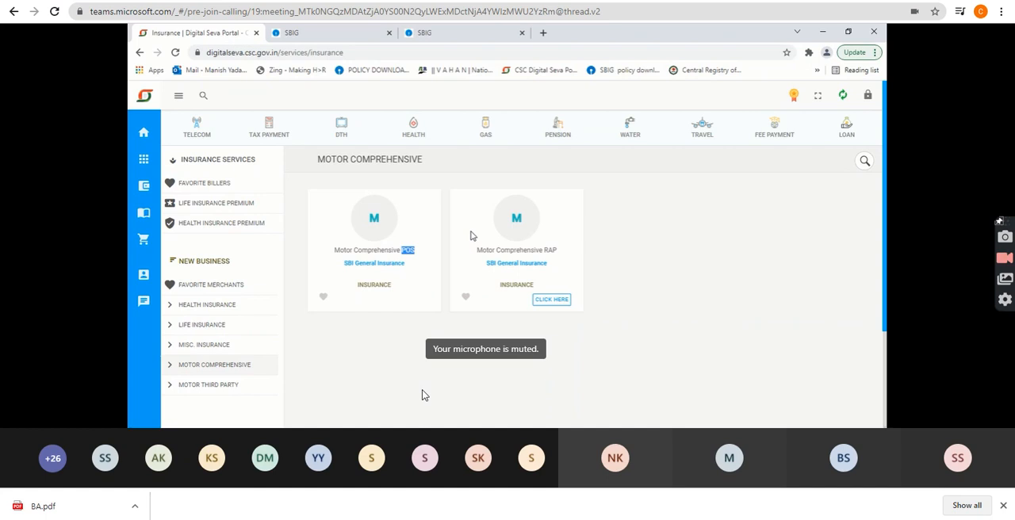
pyautogui.click(325, 33)
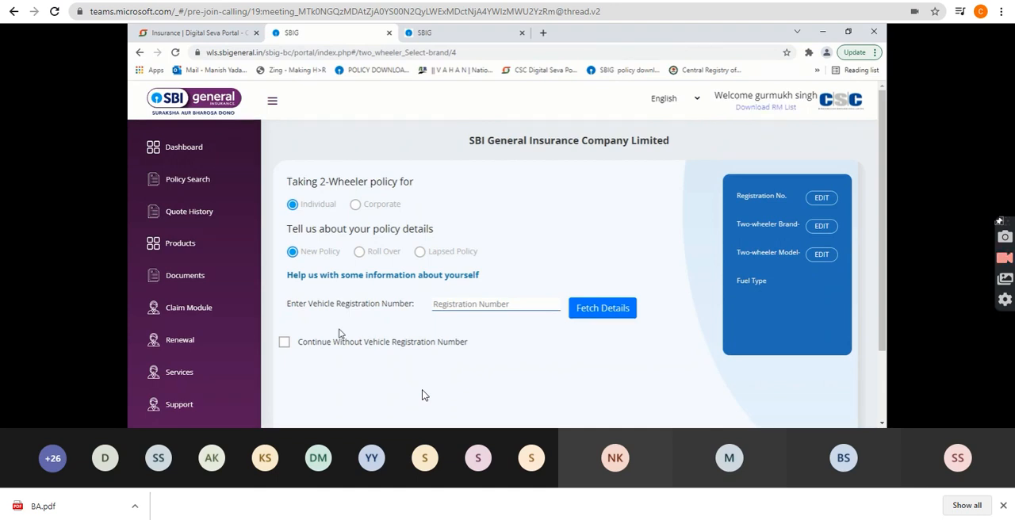
# Set the new individual two-wheeler policy to continue without a vehicle registration number.
pyautogui.click(284, 344)
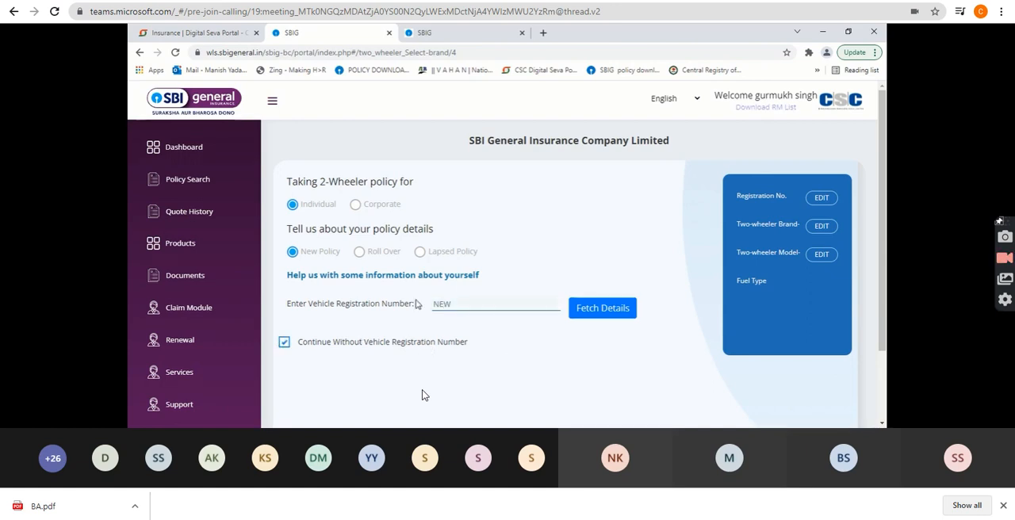
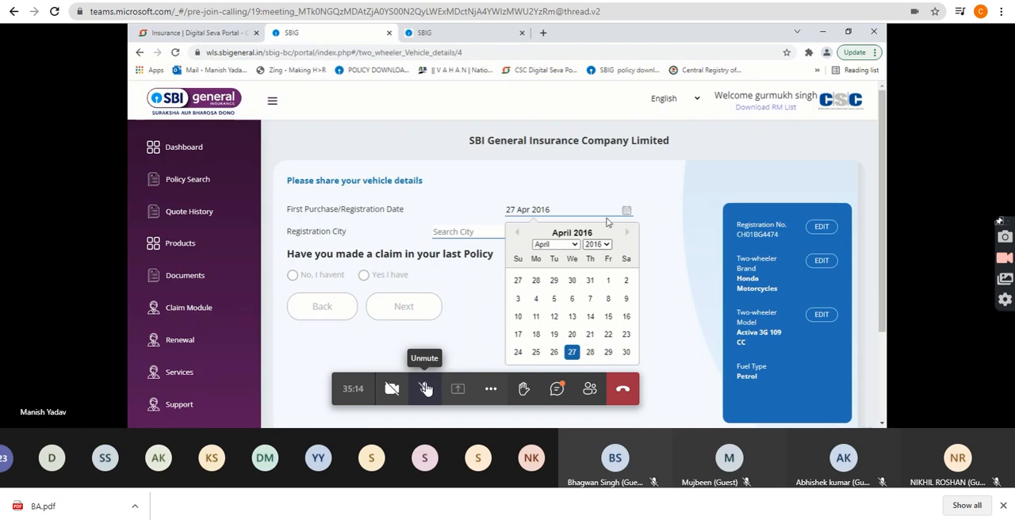
# Unmute the microphone in the Teams meeting to speak, and mute it again.
pyautogui.click(425, 389)
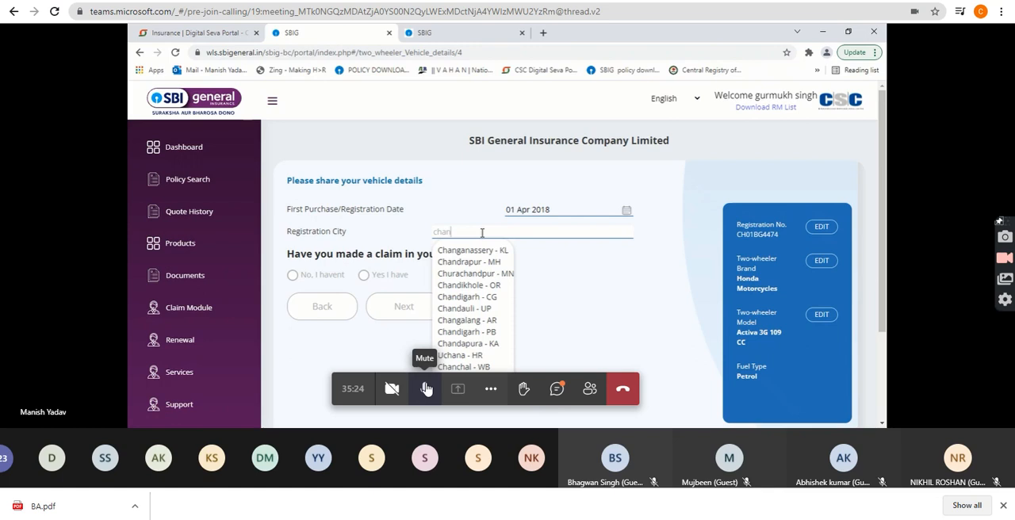
pyautogui.click(426, 388)
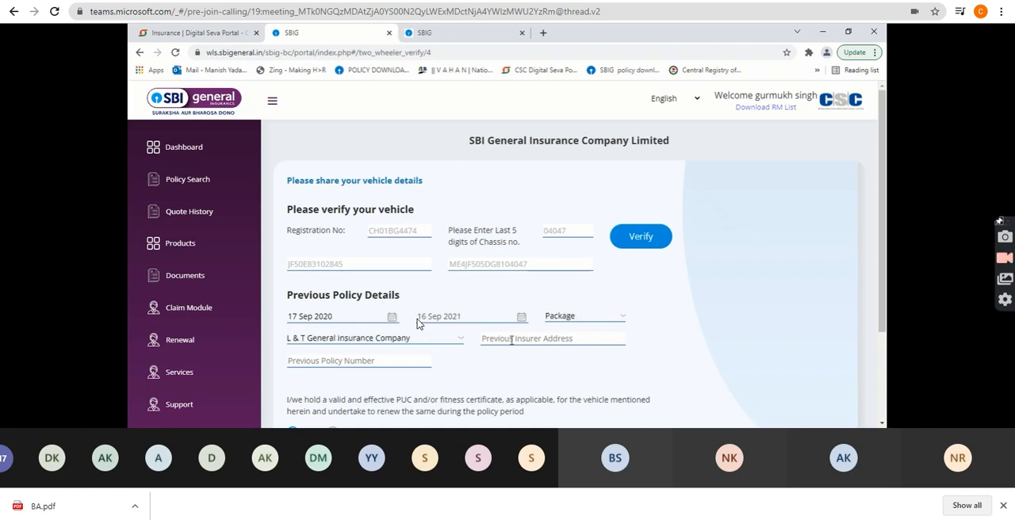
# Enter palwal as the previous insurer address, fill in the previous policy number, and continue to the additional details.
pyautogui.click(511, 340)
pyautogui.write('palwal')
pyautogui.click(329, 361)
pyautogui.moveTo(881, 273); pyautogui.dragTo(882, 358)
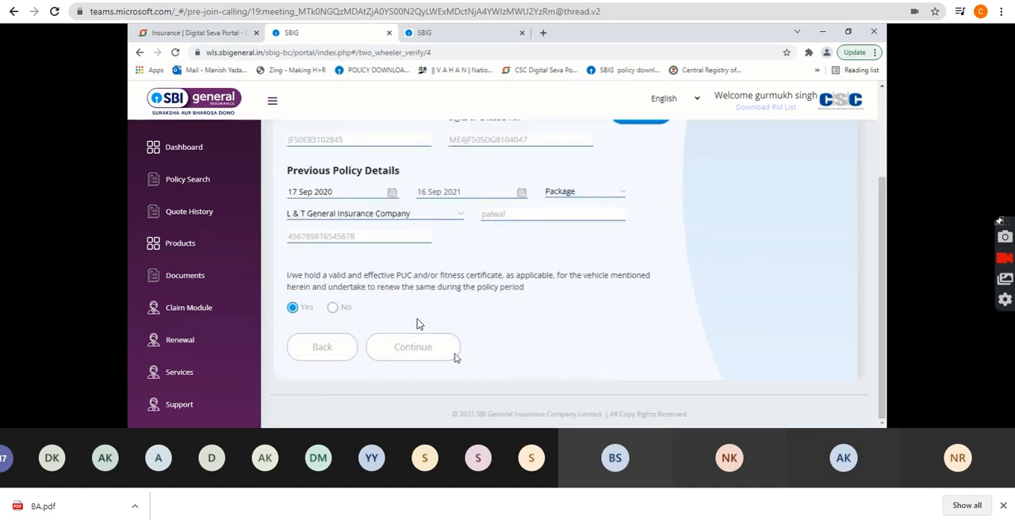
pyautogui.click(451, 351)
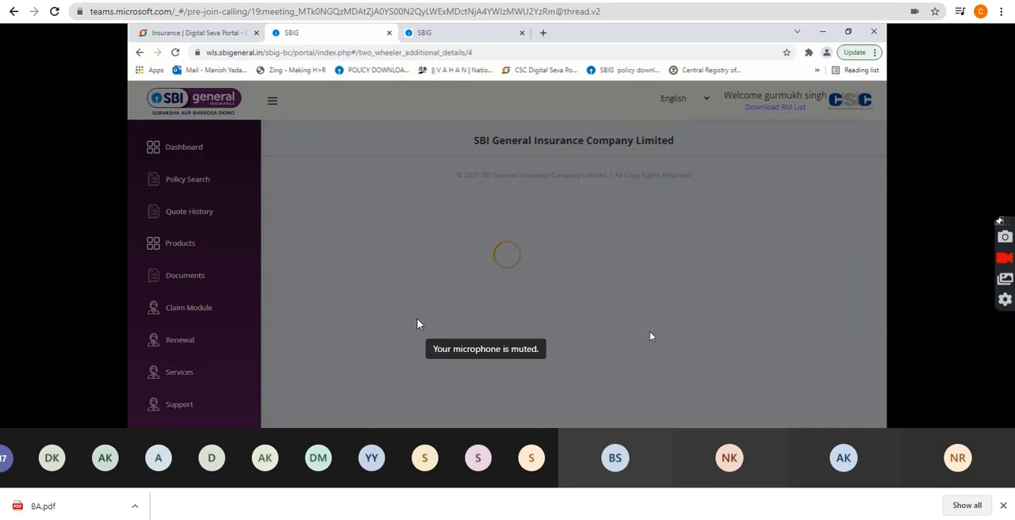
# Look through the two-wheeler loan, owner, nominee and EIA account fields of the additional details form.
pyautogui.scroll(-3, 773, 322)
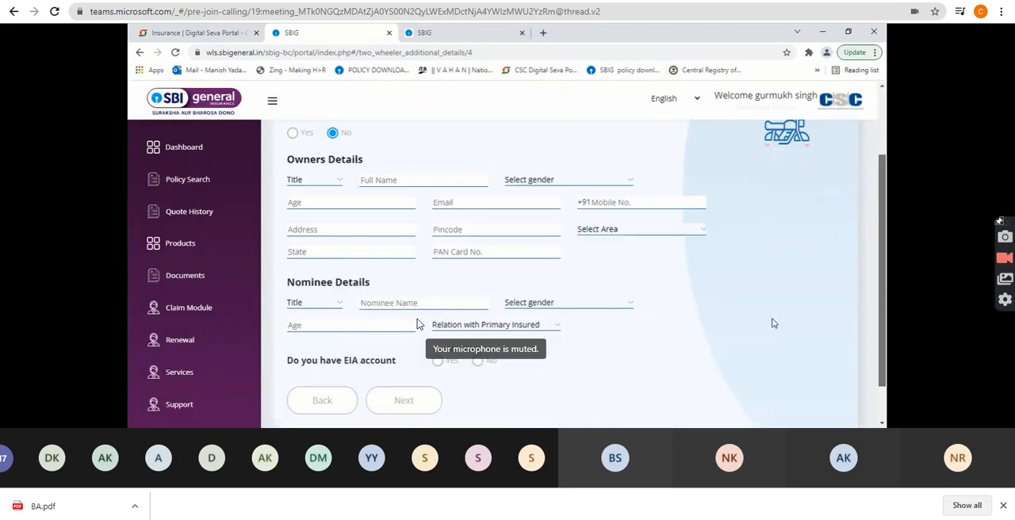
pyautogui.scroll(-1, 773, 323)
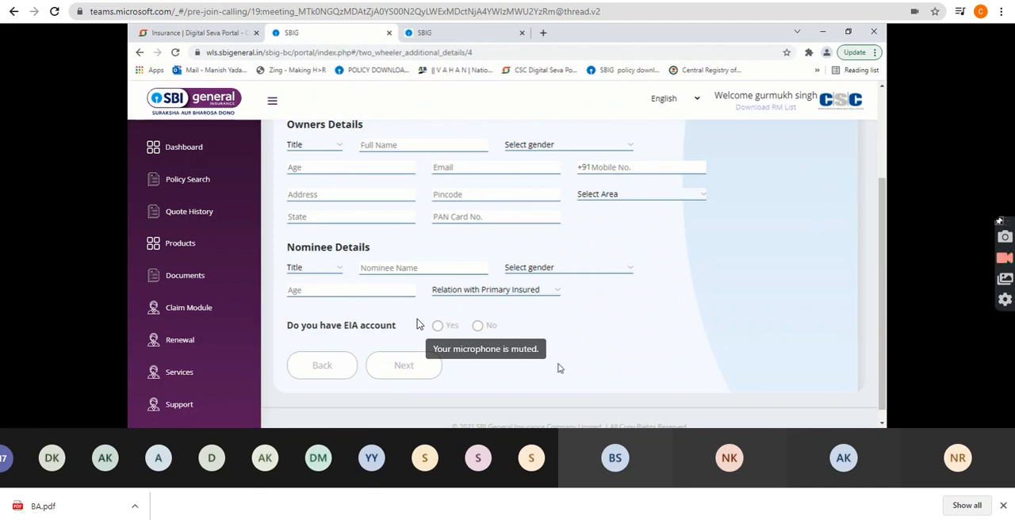
pyautogui.scroll(4, 417, 319)
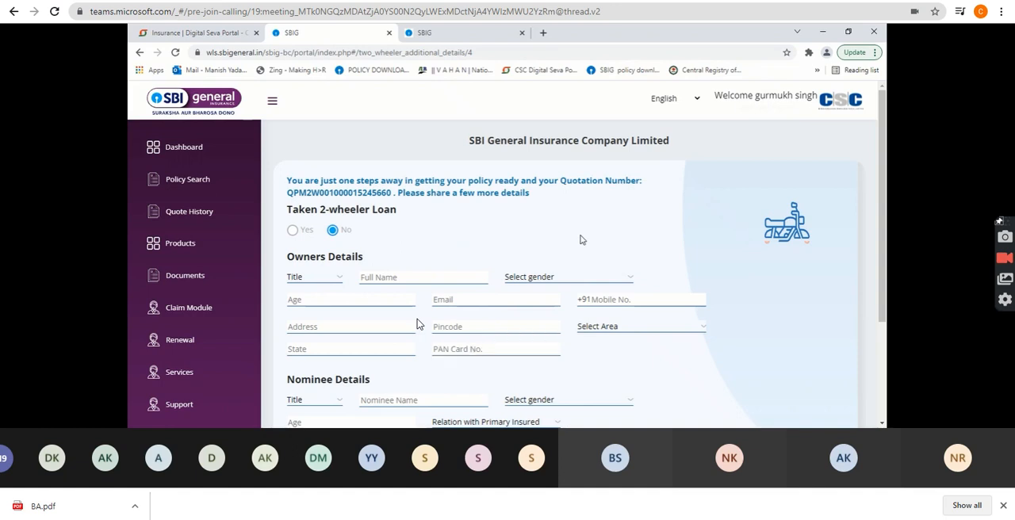
# Start a Four Wheeler Insurance Standalone OD purchase as a Lapsed Policy with the lapse duration Before 90 days.
pyautogui.click(211, 242)
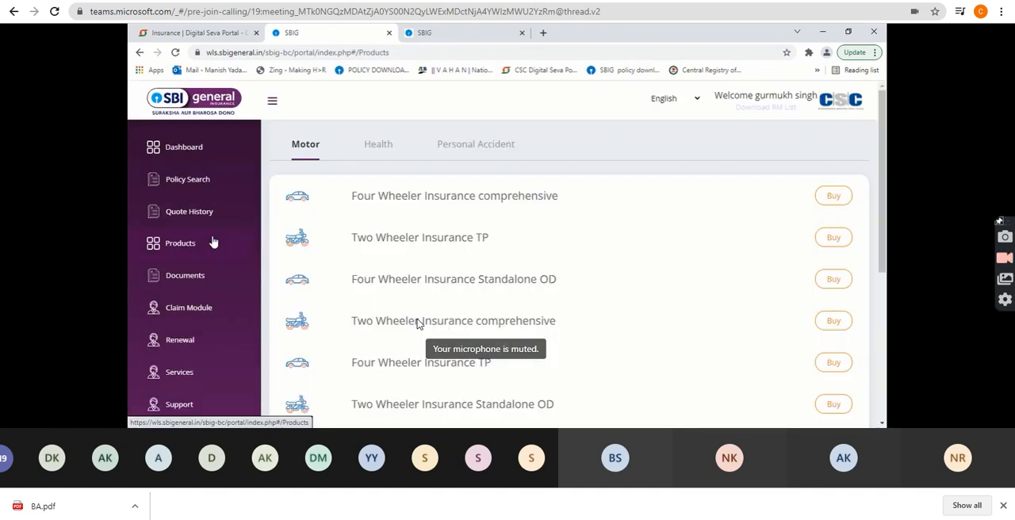
pyautogui.moveTo(478, 279); pyautogui.dragTo(557, 279)
pyautogui.click(834, 287)
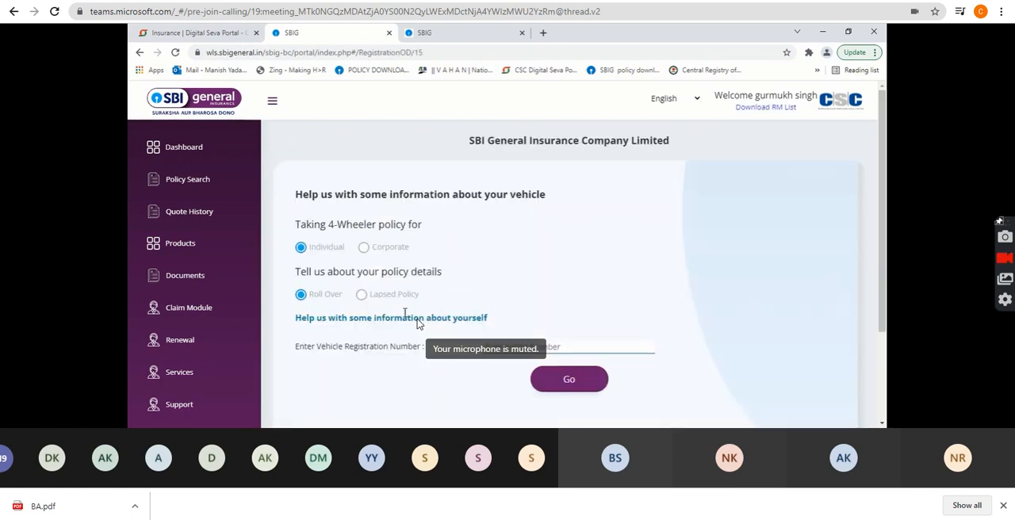
pyautogui.click(360, 295)
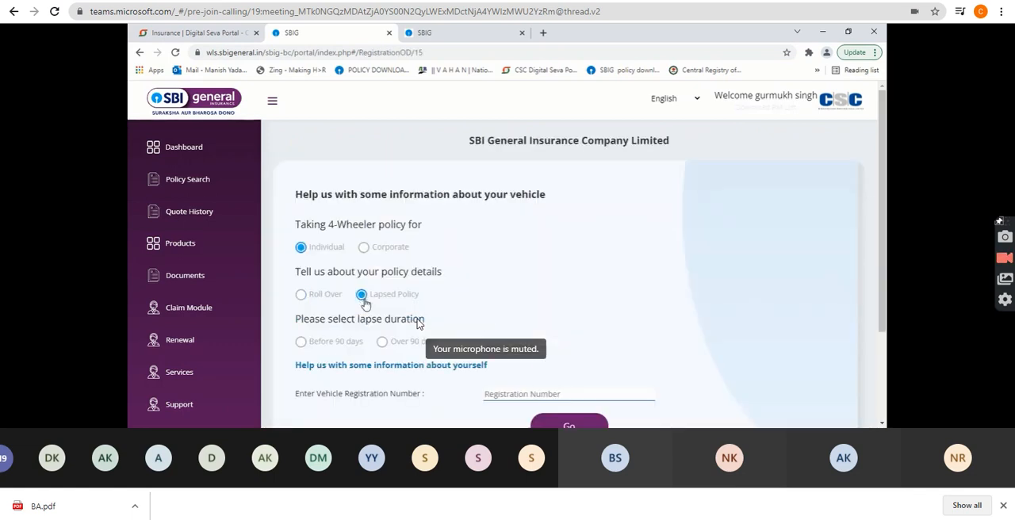
pyautogui.click(301, 344)
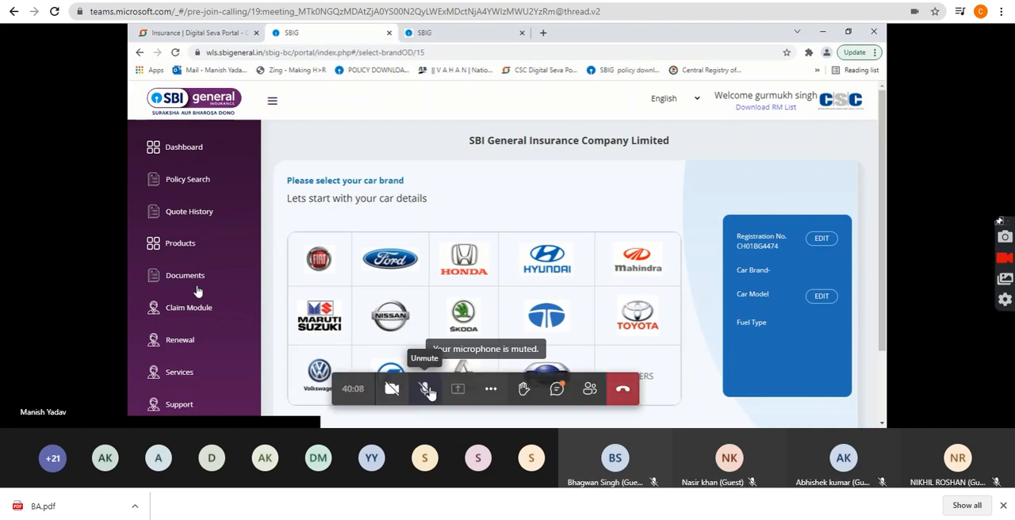
# Turn the meeting microphone on during the car brand selection, and turn it off again.
pyautogui.click(426, 390)
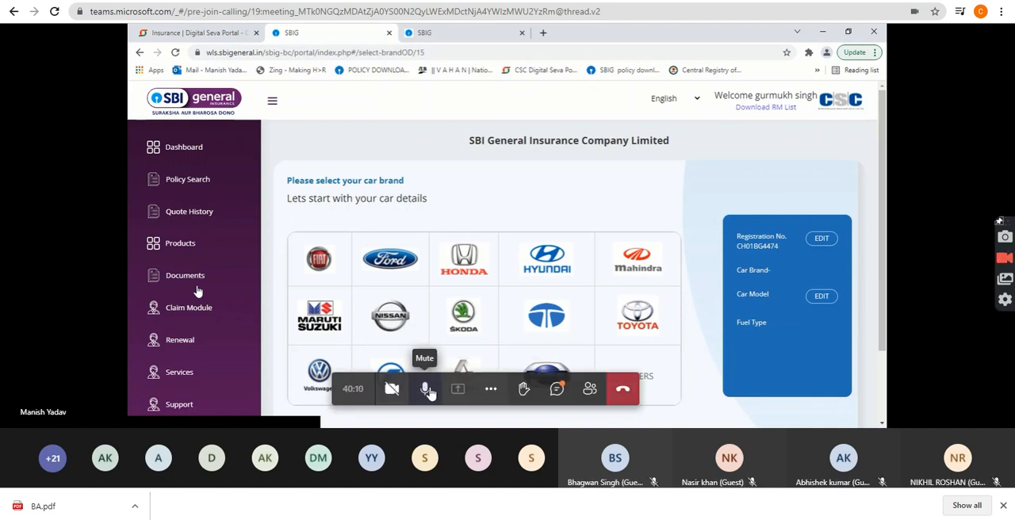
pyautogui.click(427, 390)
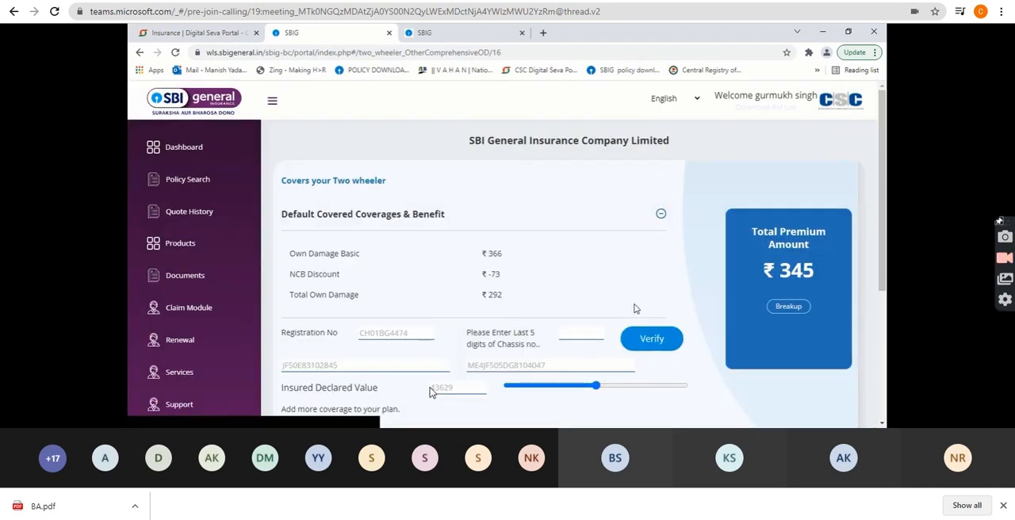
# Review the two-wheeler standalone OD coverages and total premium amount, and open the premium breakup.
pyautogui.scroll(-1, 635, 306)
pyautogui.doubleClick(826, 229)
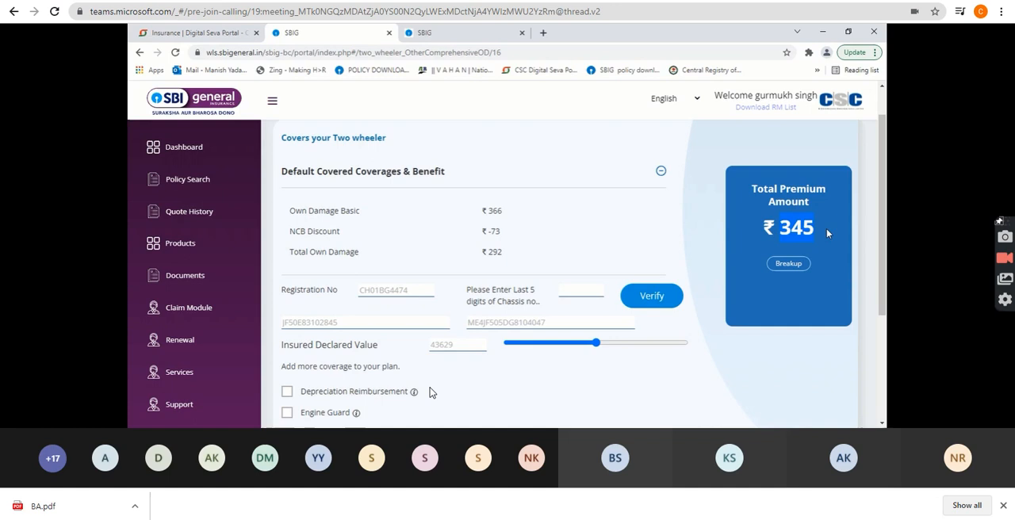
pyautogui.click(788, 264)
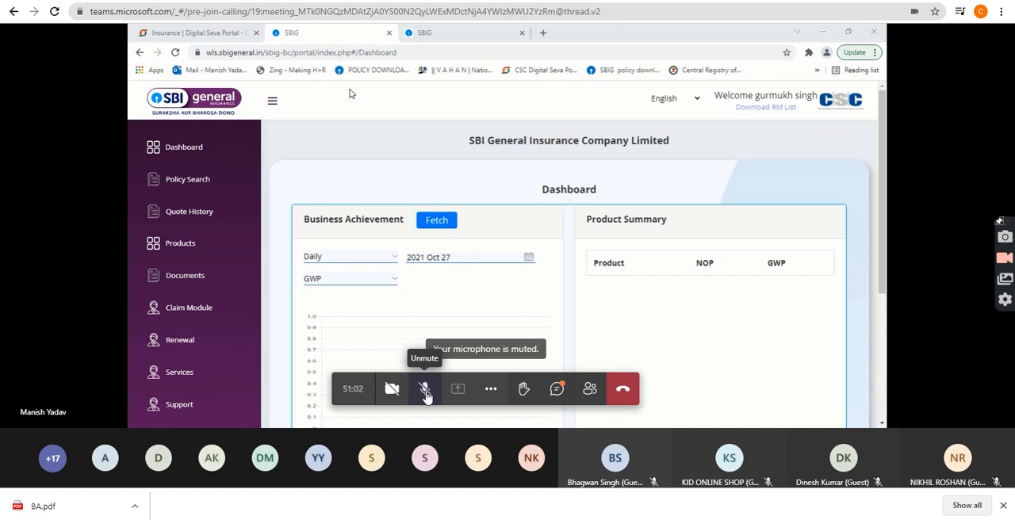
# Toggle the meeting microphone on and off during the closing discussion, leaving it unmuted.
pyautogui.click(425, 390)
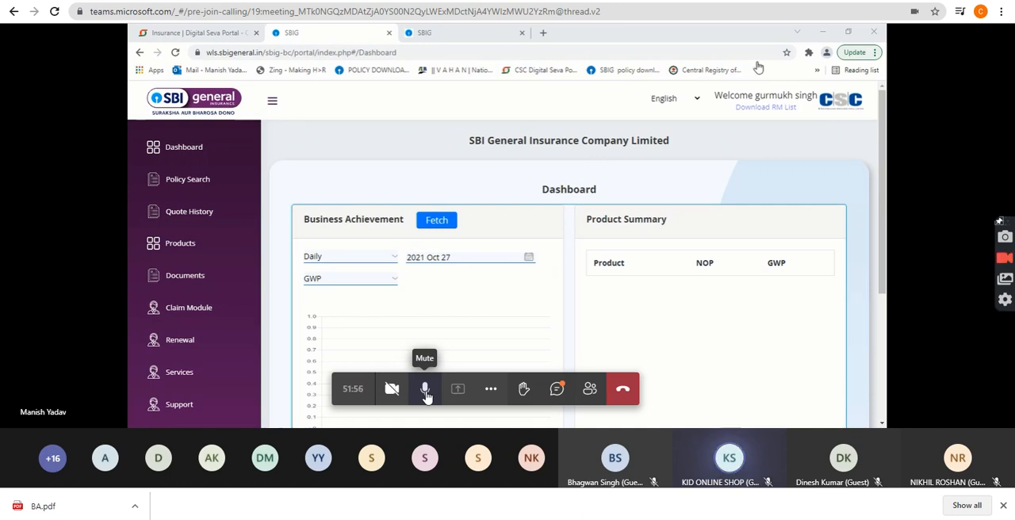
pyautogui.click(426, 393)
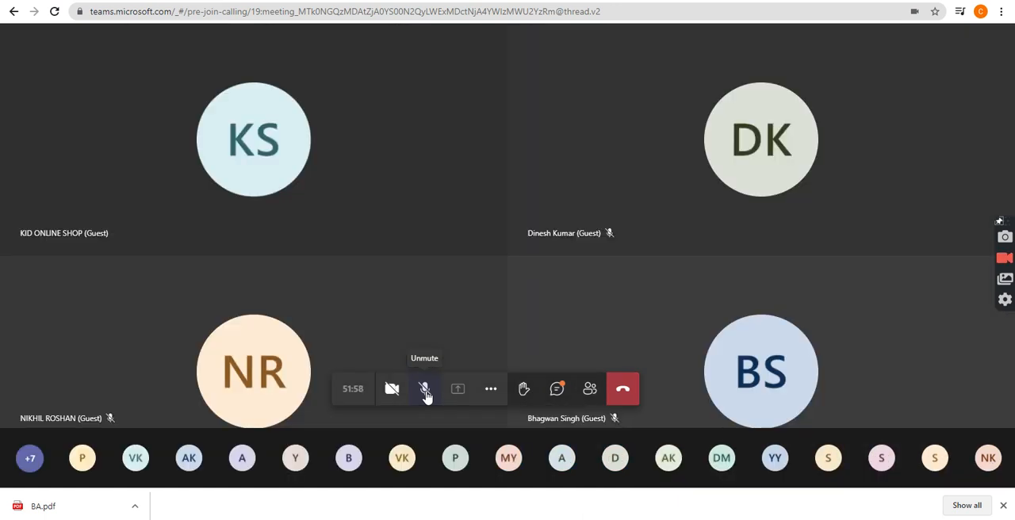
pyautogui.click(425, 394)
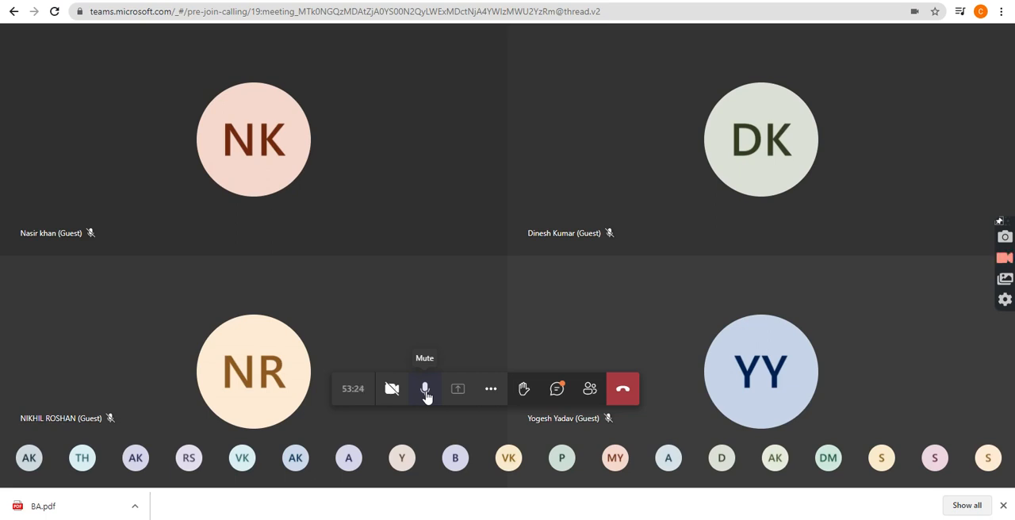
pyautogui.click(426, 388)
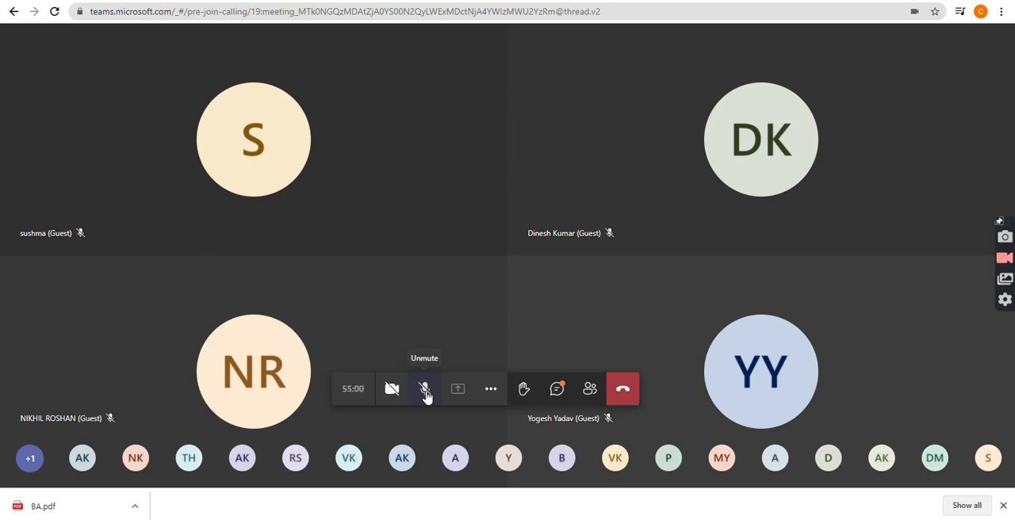
pyautogui.click(425, 390)
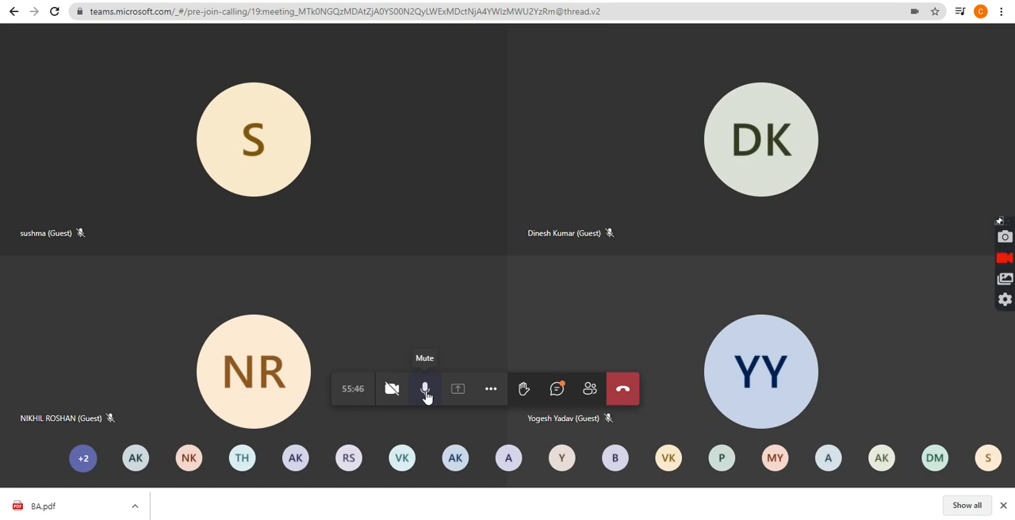
pyautogui.click(426, 390)
pyautogui.click(426, 390)
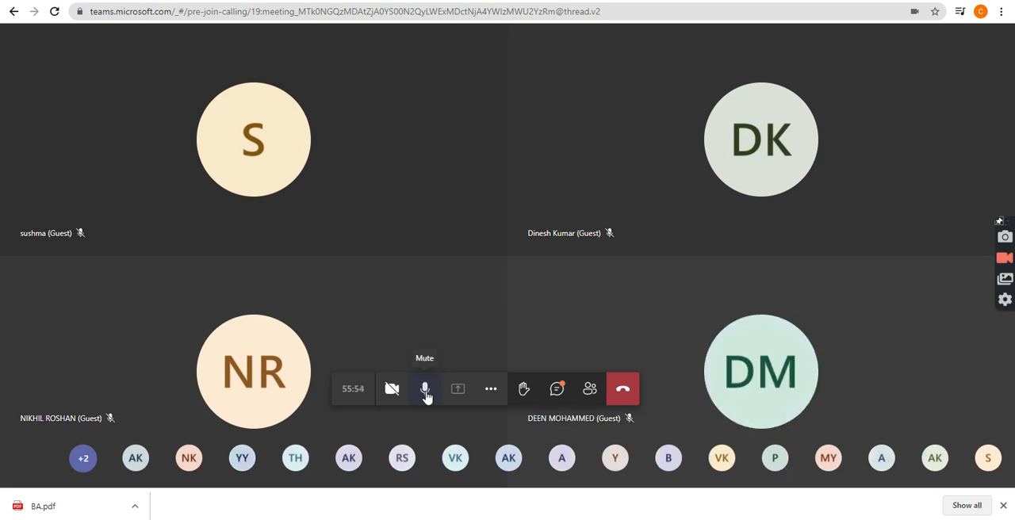